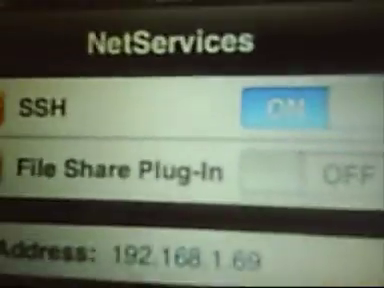
Switch on the File Share Plug-In next to SSH, with address 192.168.1.69 shown.
left_click(300, 172)
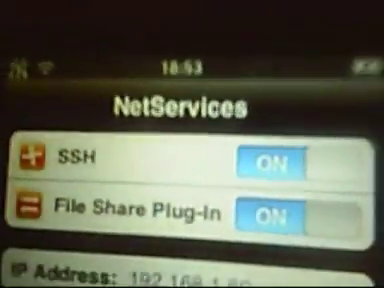